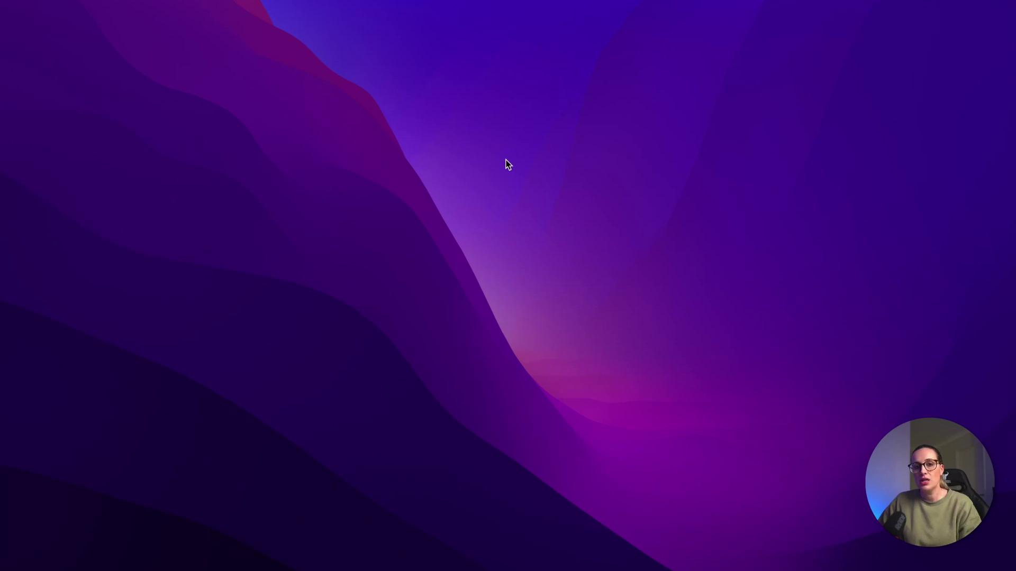
Bring Chrome forward and scroll the Affinity home page through Designer, Photo and Publisher, back to Photo 2.
{"action": "mouse_move", "coordinate": [443, 550]}
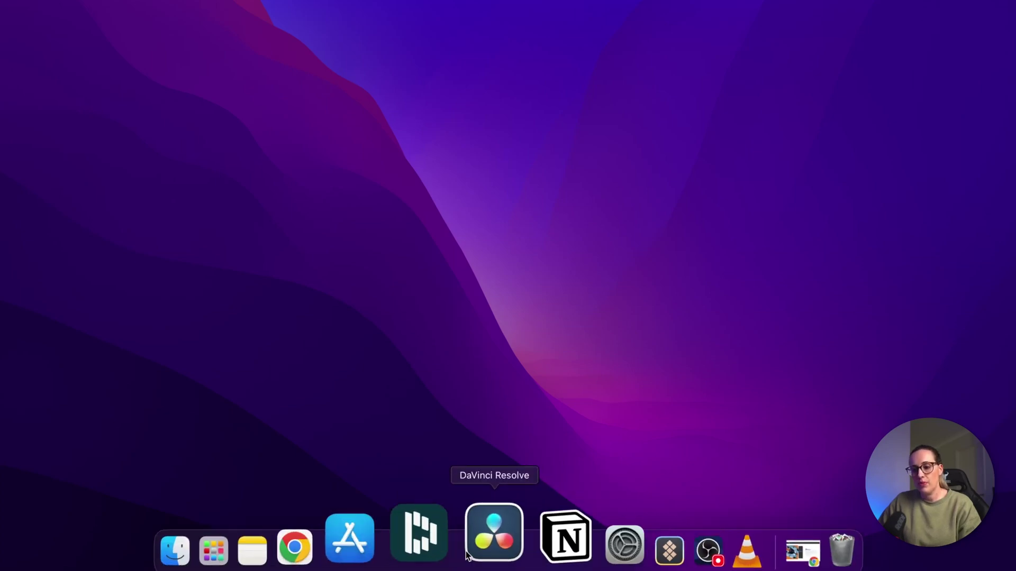
{"action": "left_click", "coordinate": [361, 543]}
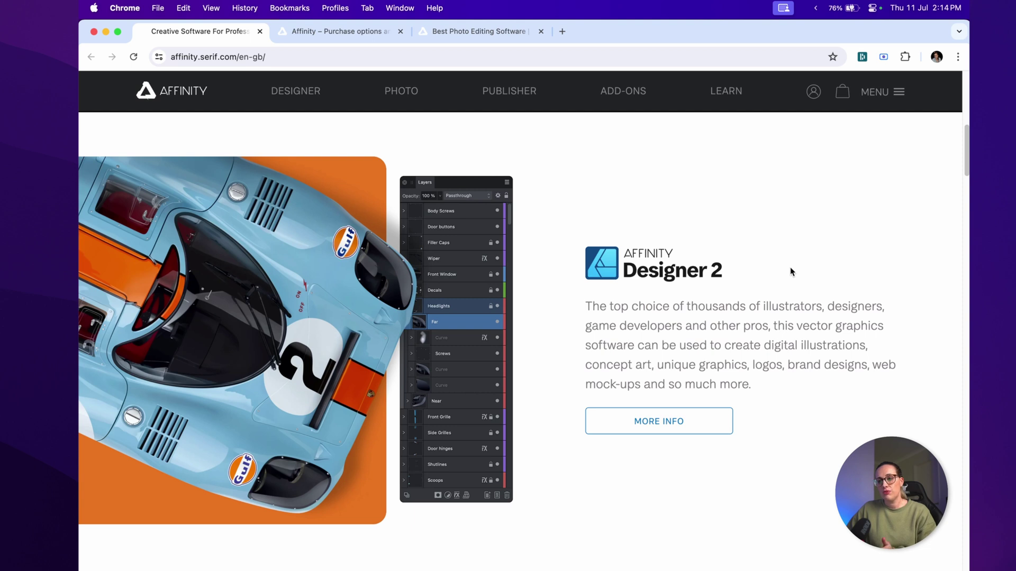
{"action": "scroll", "coordinate": [790, 271], "scroll_direction": "down", "scroll_amount": 1}
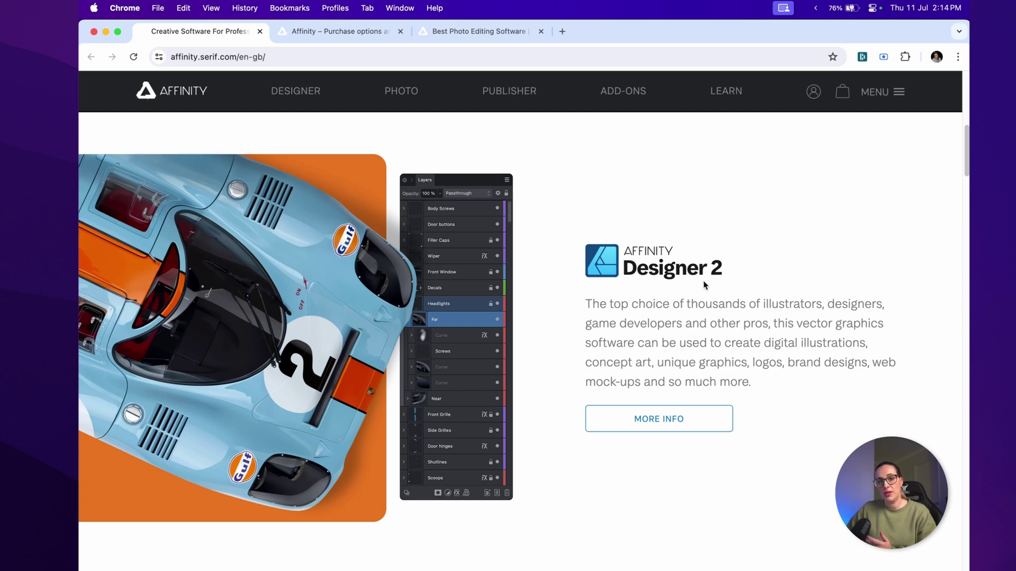
{"action": "scroll", "coordinate": [703, 283], "scroll_direction": "down", "scroll_amount": 10}
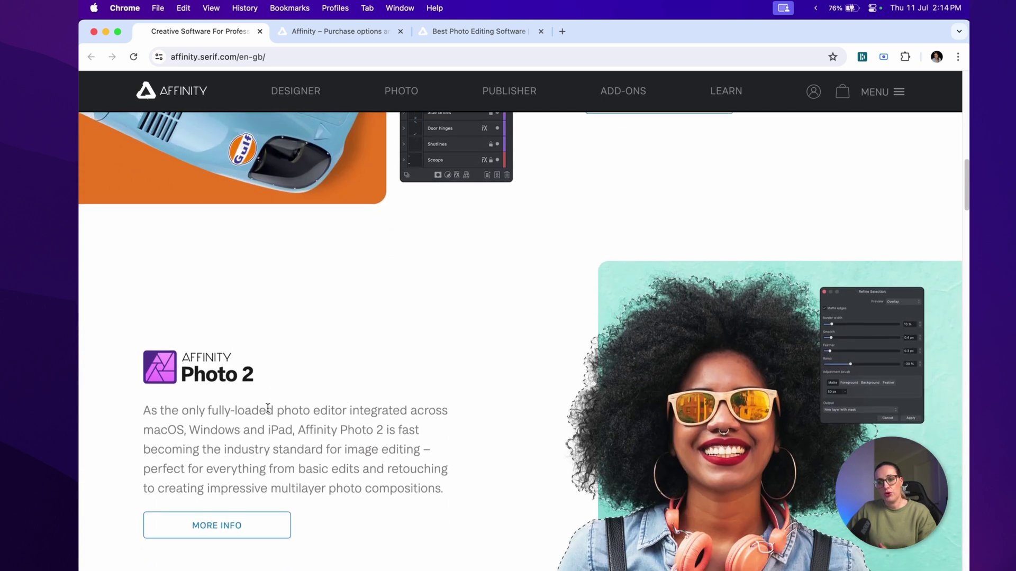
{"action": "scroll", "coordinate": [267, 408], "scroll_direction": "down", "scroll_amount": 2}
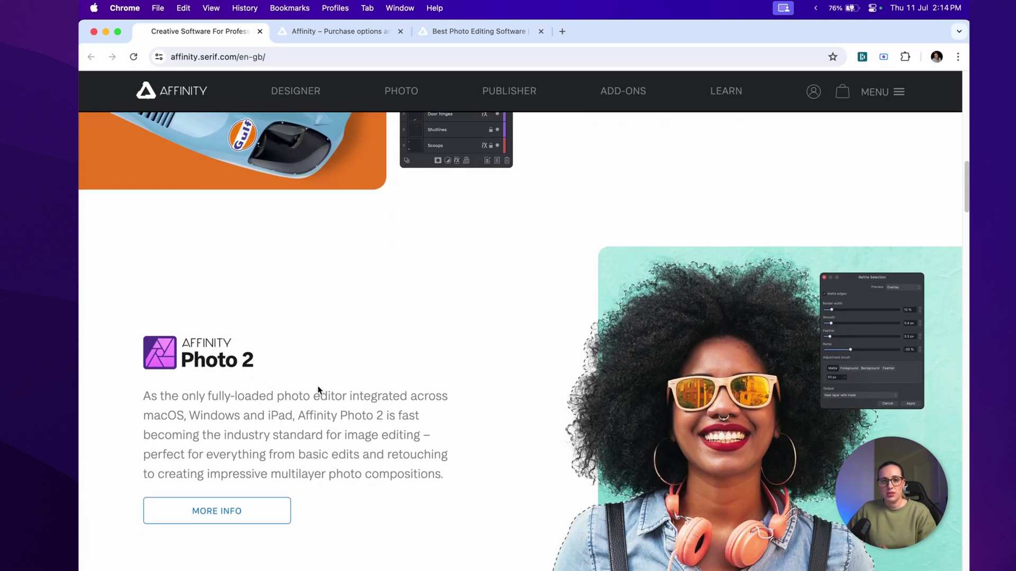
{"action": "scroll", "coordinate": [604, 258], "scroll_direction": "down", "scroll_amount": 15}
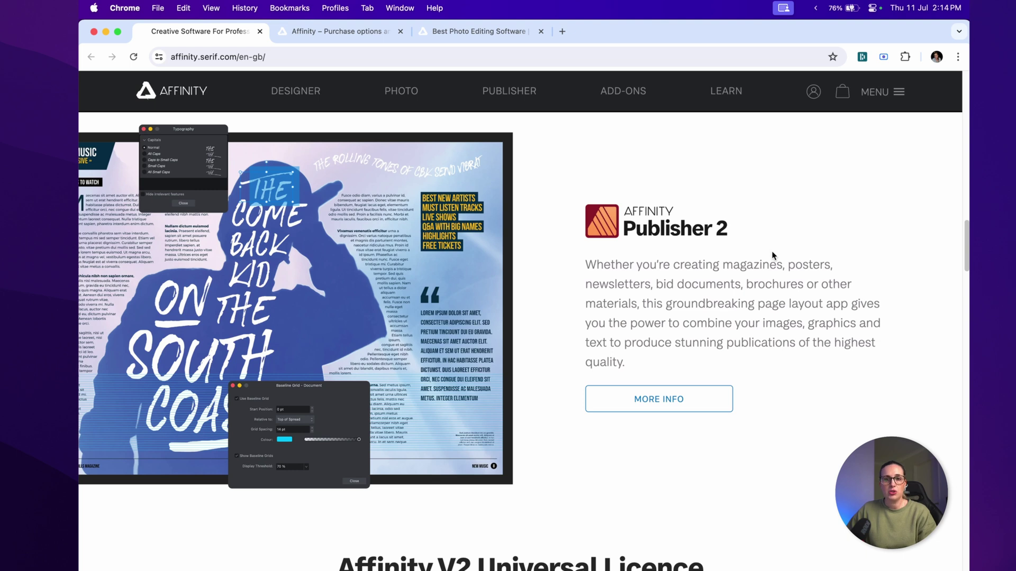
{"action": "scroll", "coordinate": [772, 256], "scroll_direction": "up", "scroll_amount": 10}
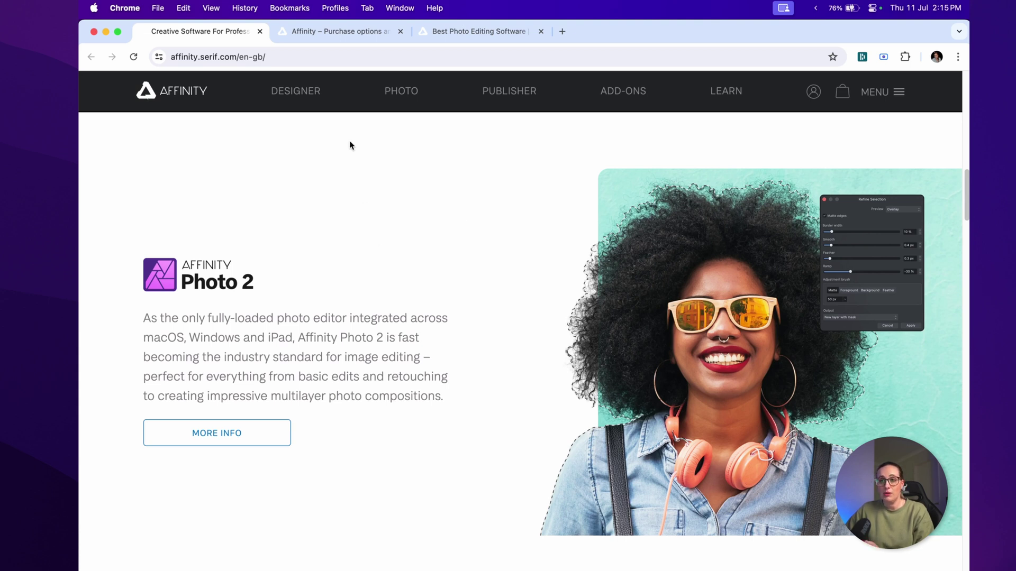
Switch to the Affinity Purchase options tab and scroll down to the payment note.
{"action": "left_click", "coordinate": [339, 31]}
{"action": "scroll", "coordinate": [298, 219], "scroll_direction": "down", "scroll_amount": 2}
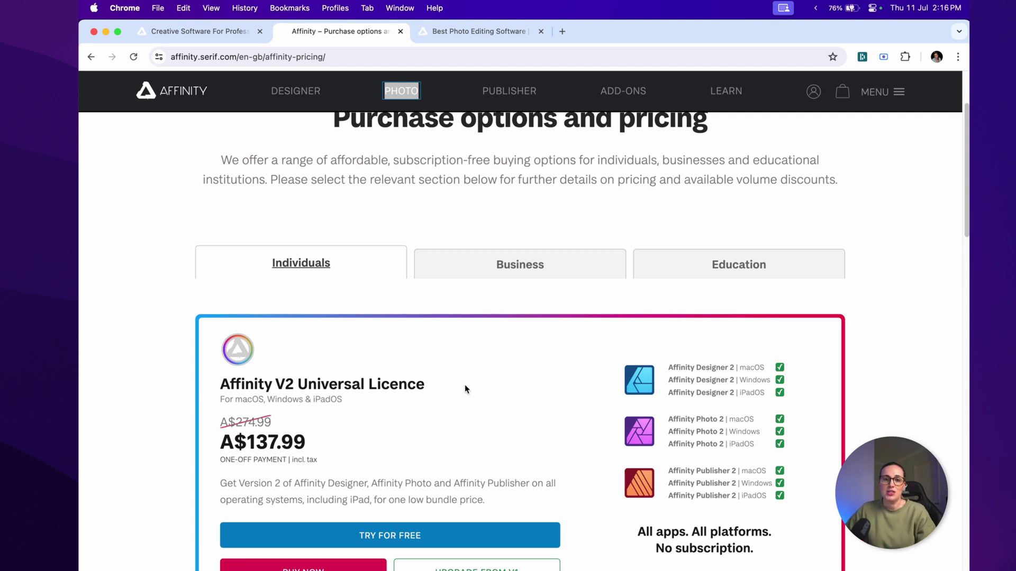
{"action": "scroll", "coordinate": [464, 389], "scroll_direction": "down", "scroll_amount": 1}
{"action": "left_click_drag", "start_coordinate": [219, 424], "coordinate": [354, 419]}
{"action": "left_click", "coordinate": [355, 419]}
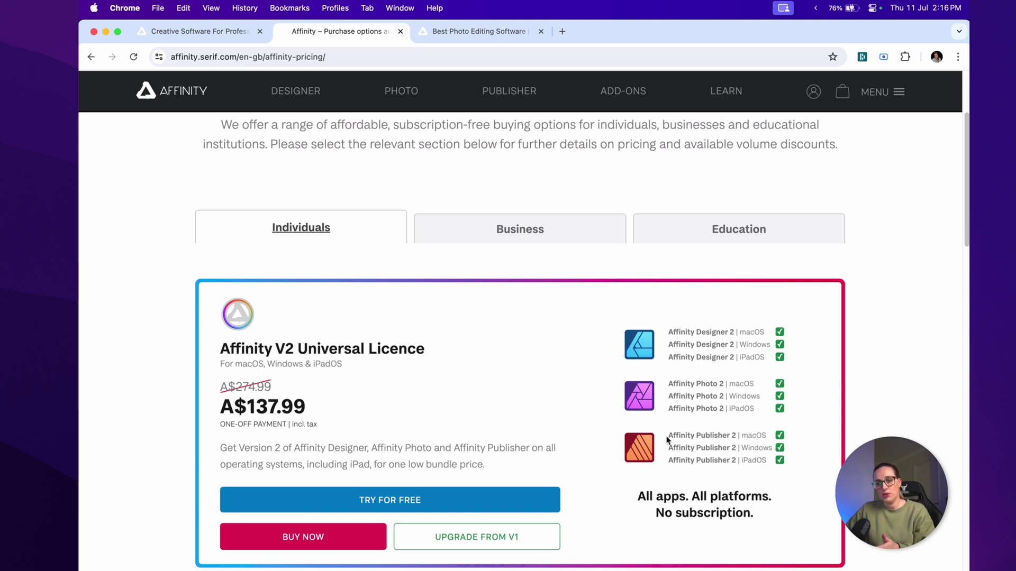
Highlight the A$137.99 Universal Licence price, scroll through the pricing cards, then return to the top.
{"action": "left_click_drag", "start_coordinate": [248, 407], "coordinate": [307, 406]}
{"action": "left_click", "coordinate": [339, 408]}
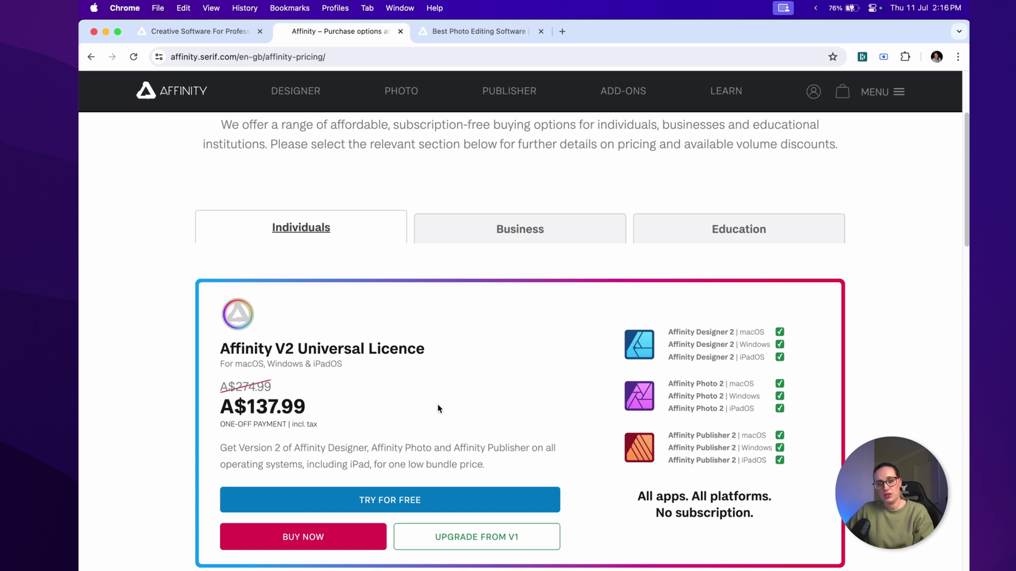
{"action": "scroll", "coordinate": [349, 378], "scroll_direction": "down", "scroll_amount": 1}
{"action": "scroll", "coordinate": [348, 378], "scroll_direction": "down", "scroll_amount": 1}
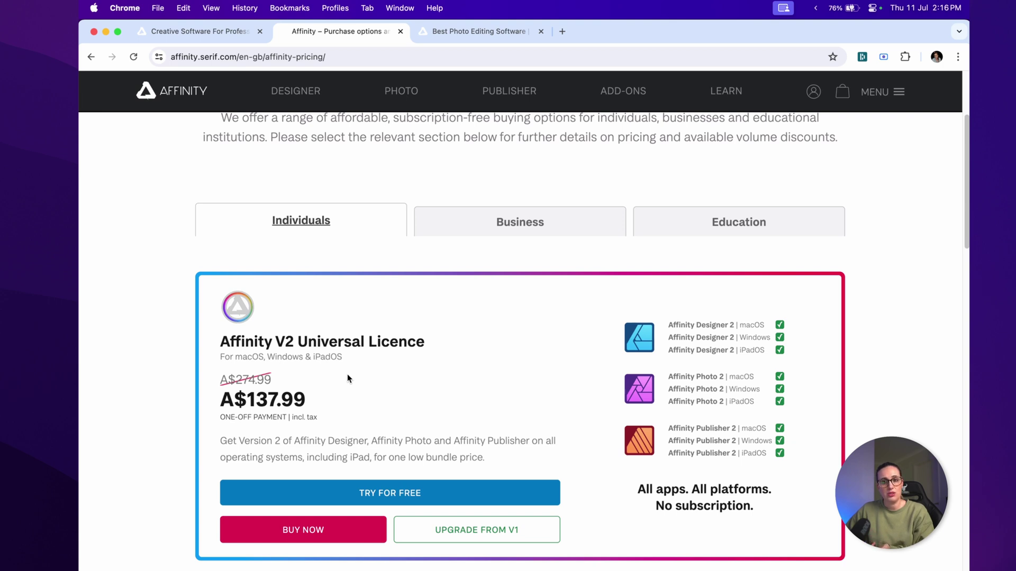
{"action": "scroll", "coordinate": [348, 378], "scroll_direction": "down", "scroll_amount": 6}
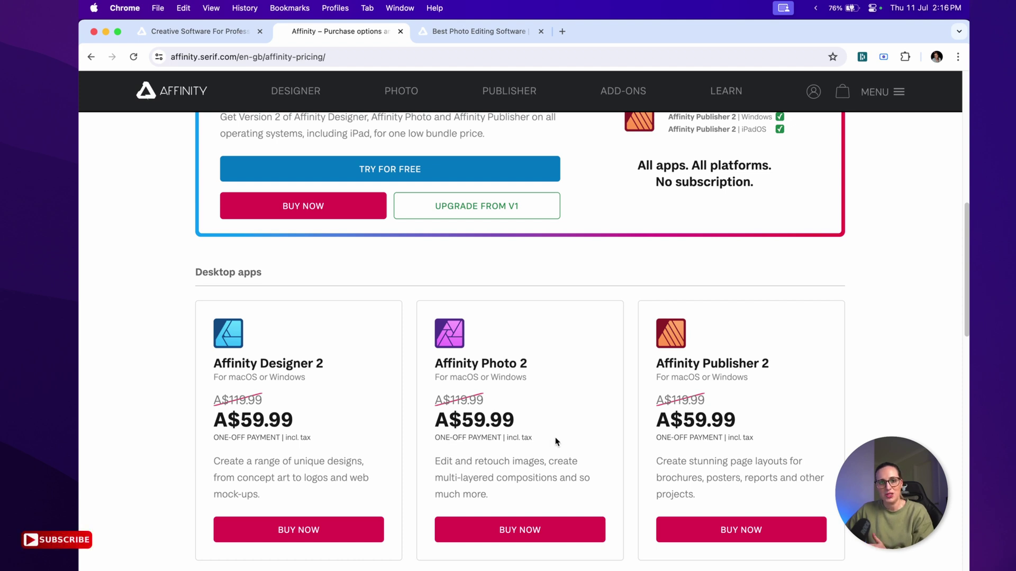
{"action": "scroll", "coordinate": [559, 439], "scroll_direction": "up", "scroll_amount": 10}
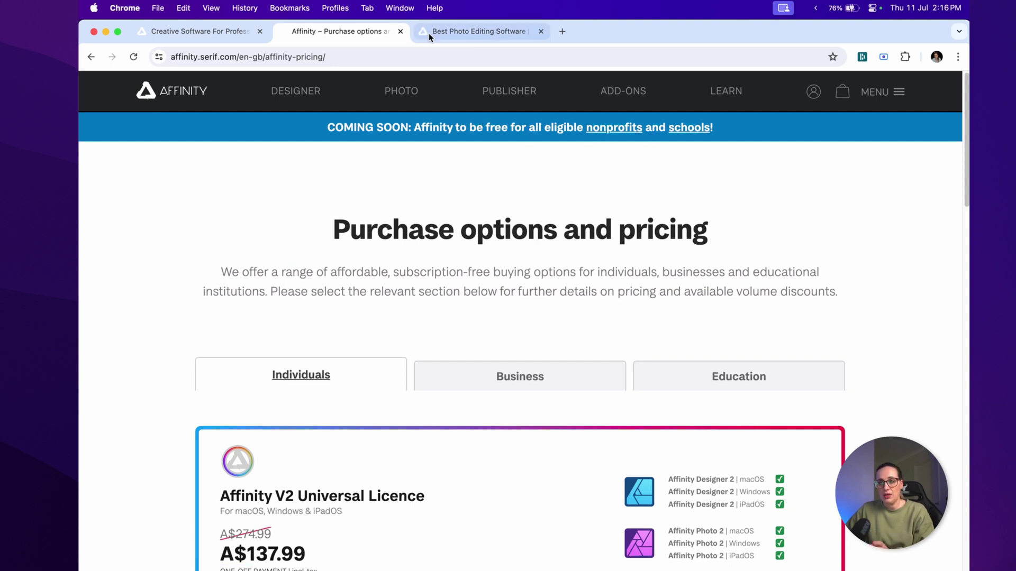
Go to the Affinity Photo 2 page's Buy section showing macOS, Windows and iPad prices.
{"action": "key", "text": "ctrl+Tab"}
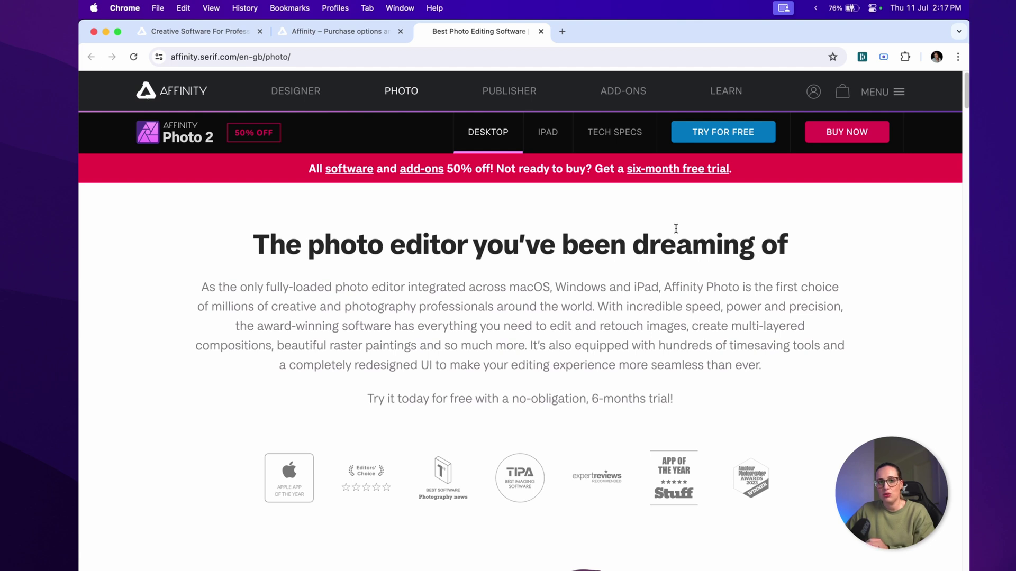
{"action": "scroll", "coordinate": [562, 246], "scroll_direction": "down", "scroll_amount": 10}
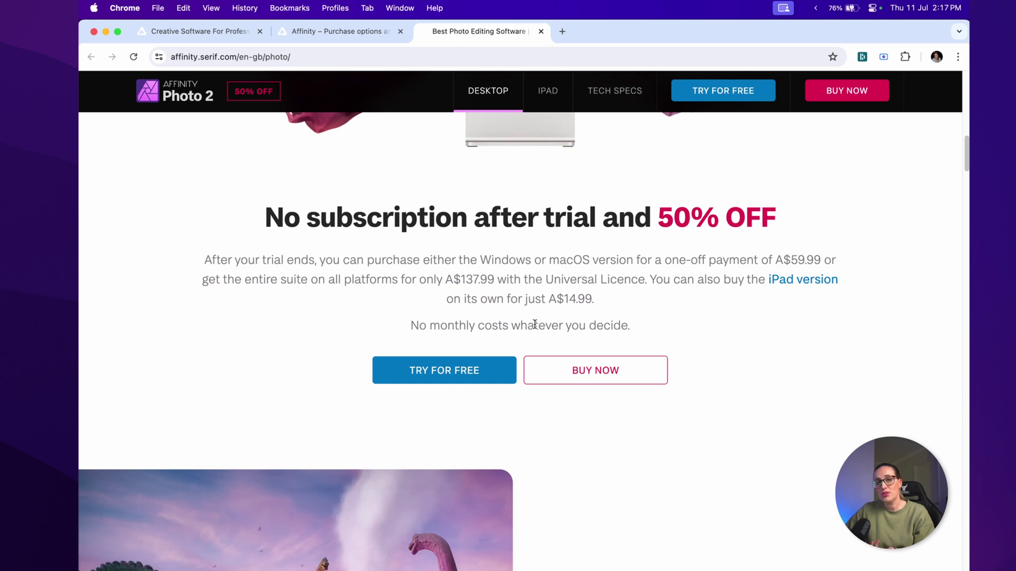
{"action": "left_click", "coordinate": [435, 376]}
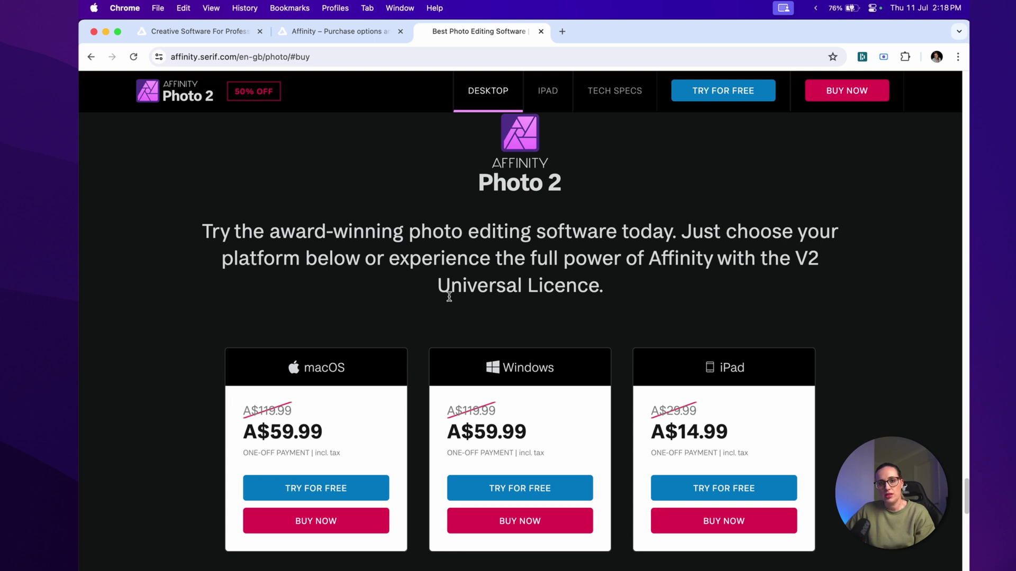
{"action": "scroll", "coordinate": [371, 323], "scroll_direction": "down", "scroll_amount": 2}
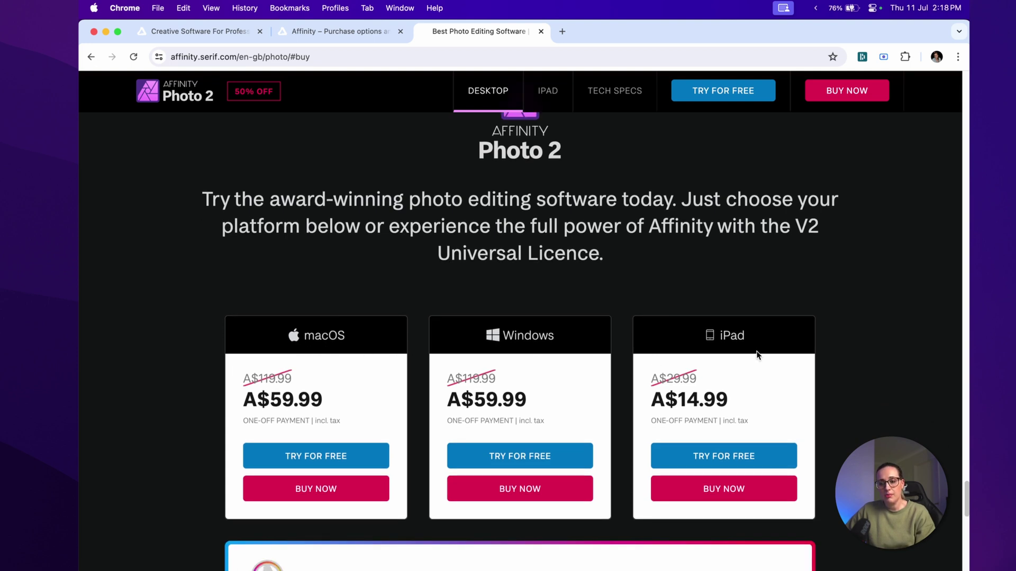
Start the macOS free trial, submit the email and account details, and request the download link.
{"action": "left_click", "coordinate": [308, 460]}
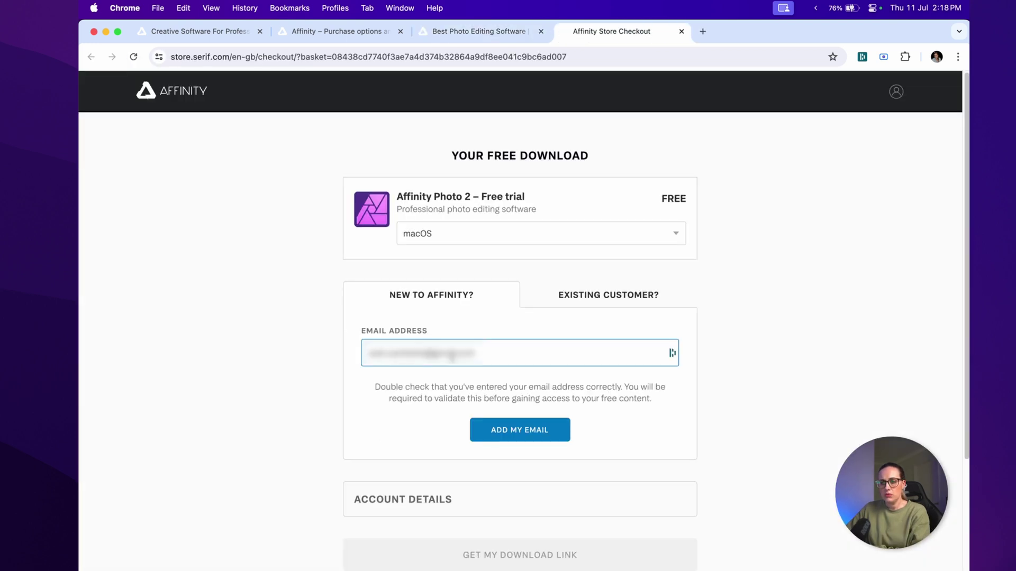
{"action": "left_click", "coordinate": [513, 434]}
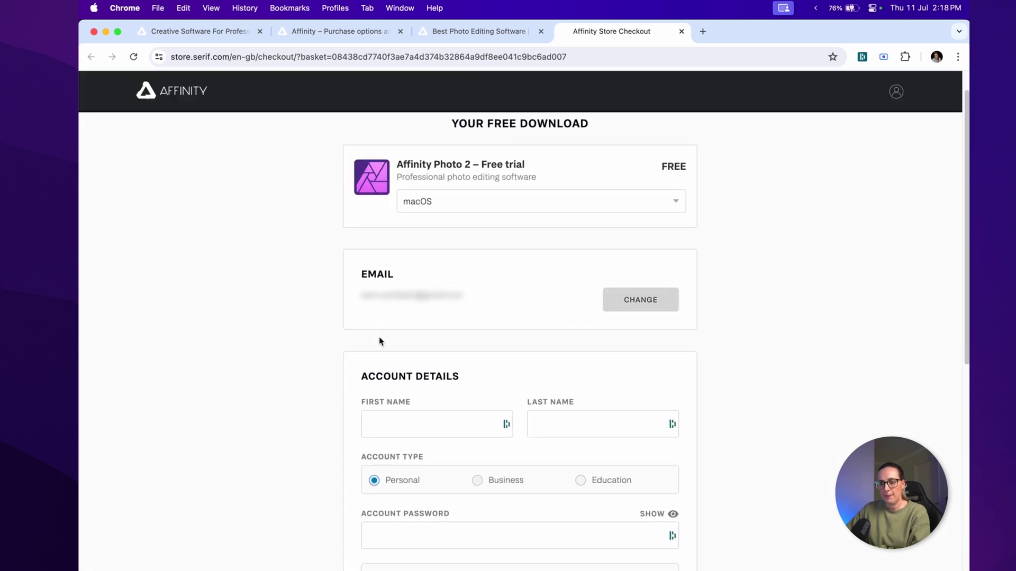
{"action": "scroll", "coordinate": [379, 341], "scroll_direction": "down", "scroll_amount": 2}
{"action": "left_click", "coordinate": [392, 312]}
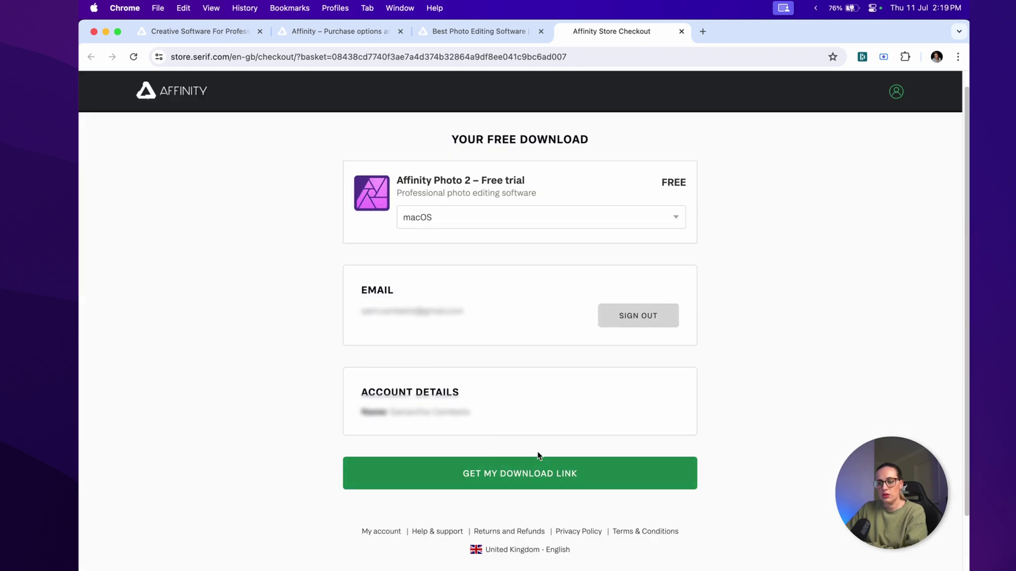
{"action": "left_click", "coordinate": [497, 472]}
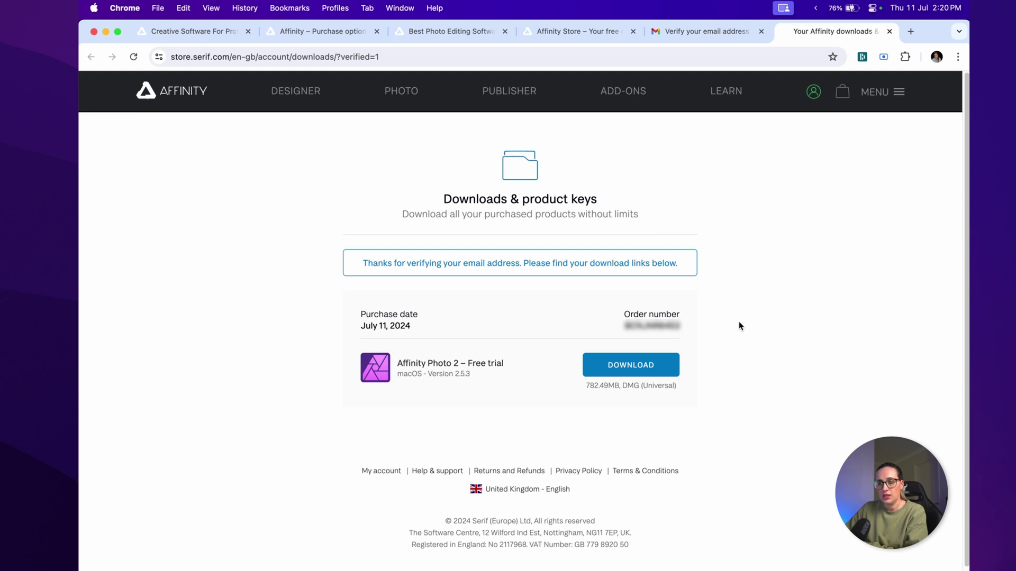
Download the Affinity Photo 2 trial DMG and install the app into Applications.
{"action": "left_click", "coordinate": [624, 370]}
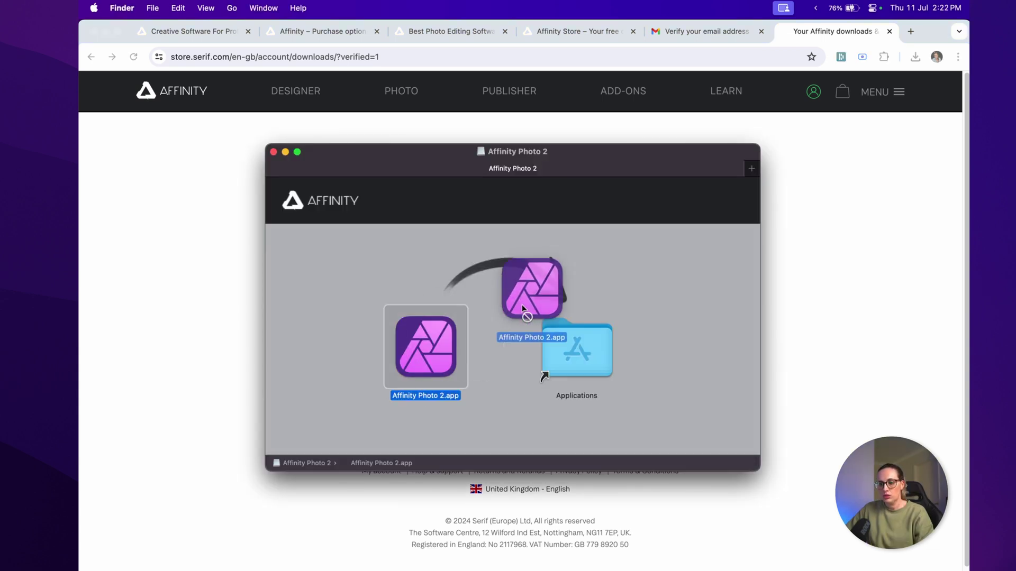
{"action": "left_click_drag", "start_coordinate": [539, 302], "coordinate": [562, 357]}
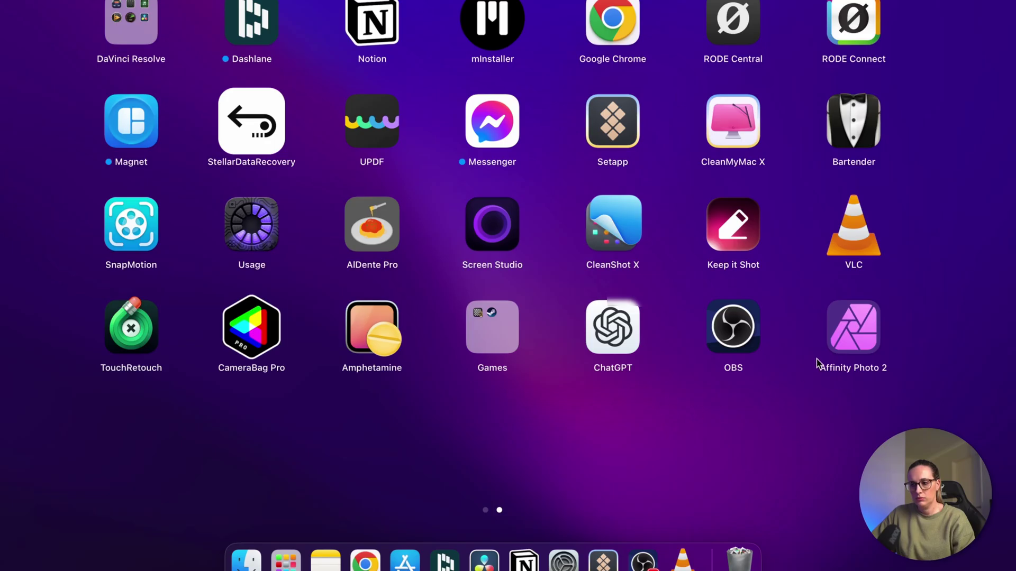
Launch Affinity Photo 2, activate with the Affinity ID credentials, and start the 180-day trial.
{"action": "left_click", "coordinate": [856, 331]}
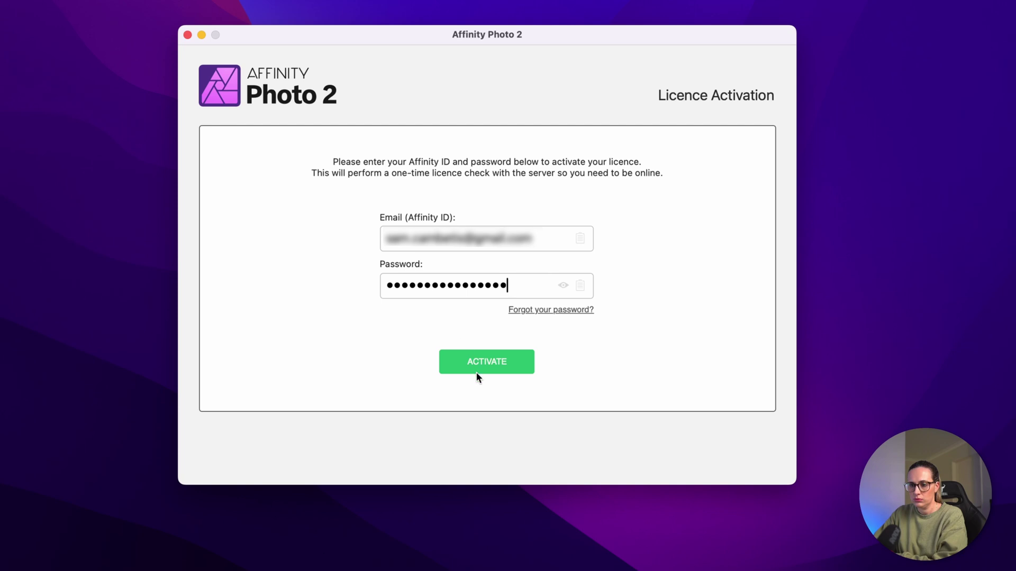
{"action": "left_click", "coordinate": [478, 370]}
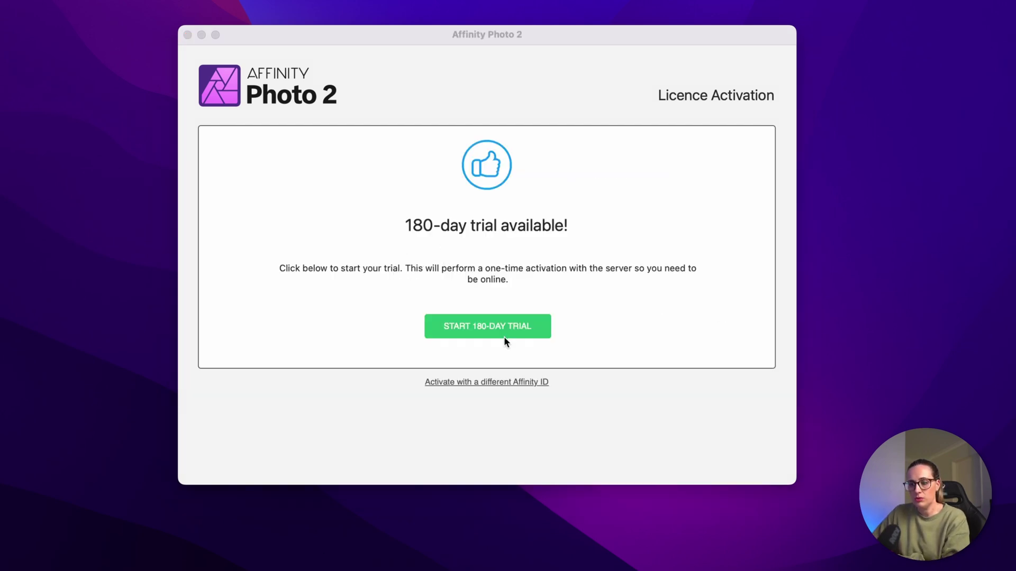
{"action": "left_click", "coordinate": [465, 324]}
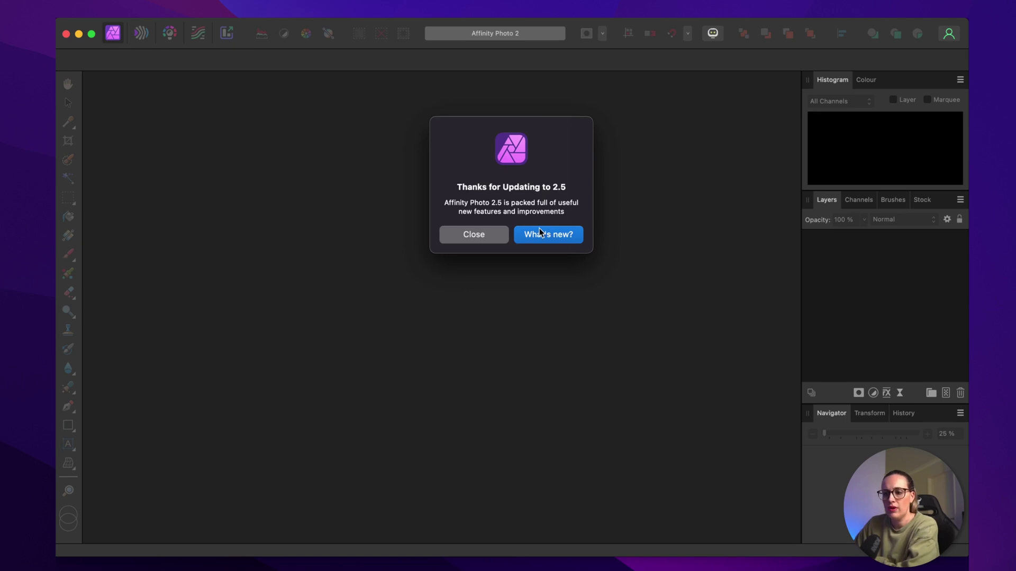
Close the 2.5 update notice and view the Account page showing 180 days remaining.
{"action": "left_click", "coordinate": [473, 235]}
{"action": "scroll", "coordinate": [476, 291], "scroll_direction": "down", "scroll_amount": 2}
{"action": "left_click", "coordinate": [195, 122]}
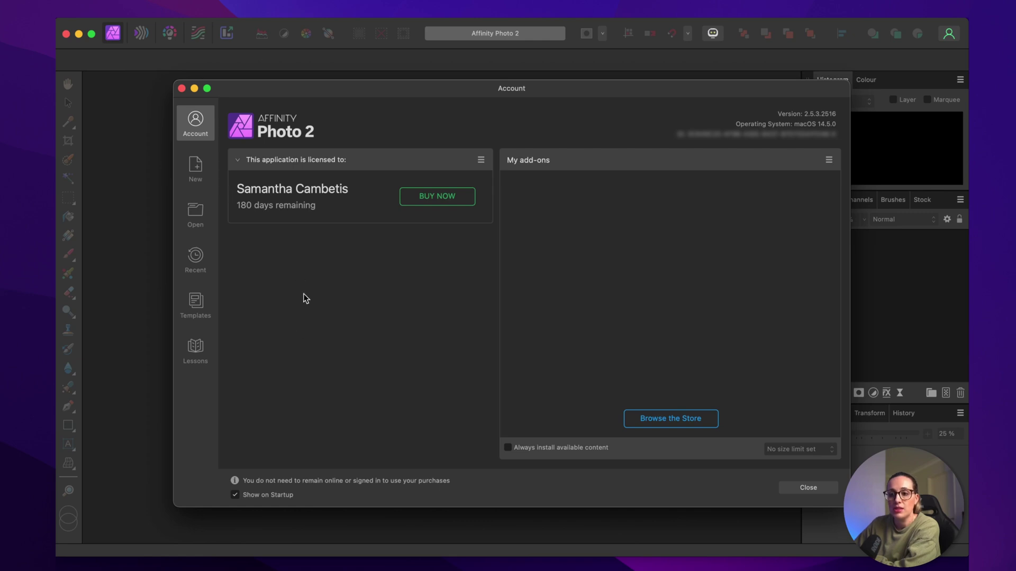
Open New Document options and browse the preset categories, viewing Print and then Devices.
{"action": "left_click", "coordinate": [197, 173]}
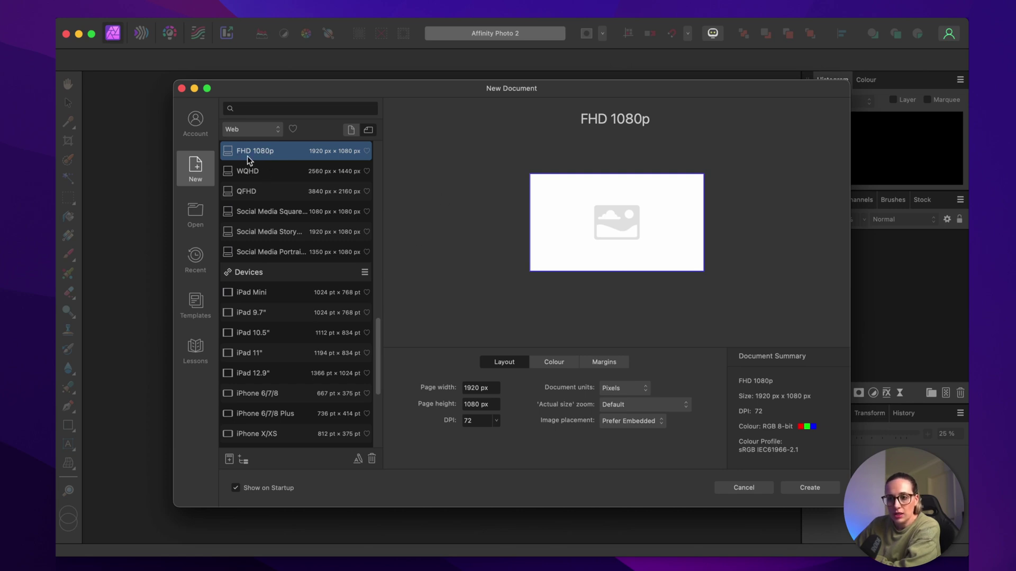
{"action": "scroll", "coordinate": [275, 242], "scroll_direction": "up", "scroll_amount": 1}
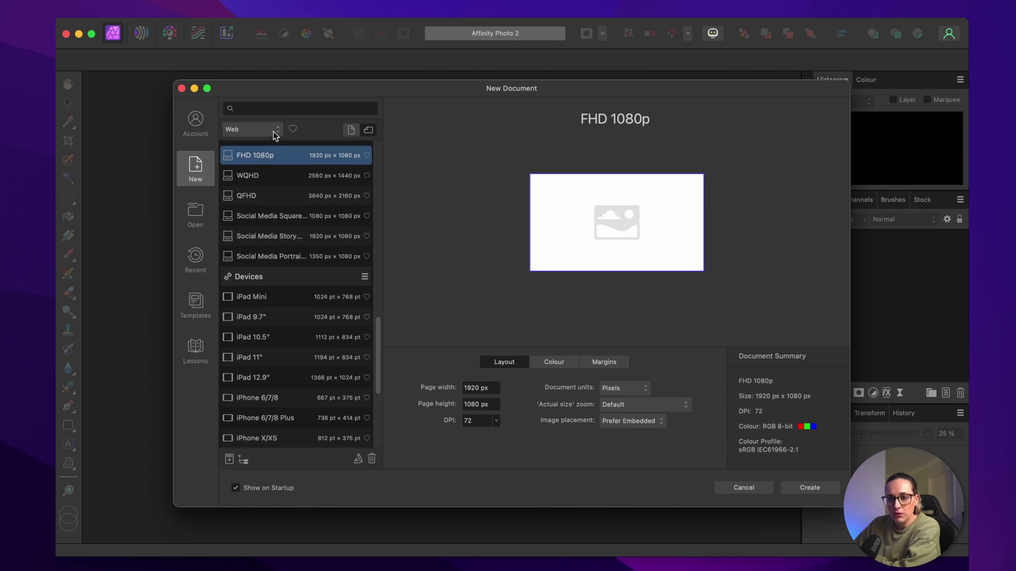
{"action": "left_click", "coordinate": [265, 130]}
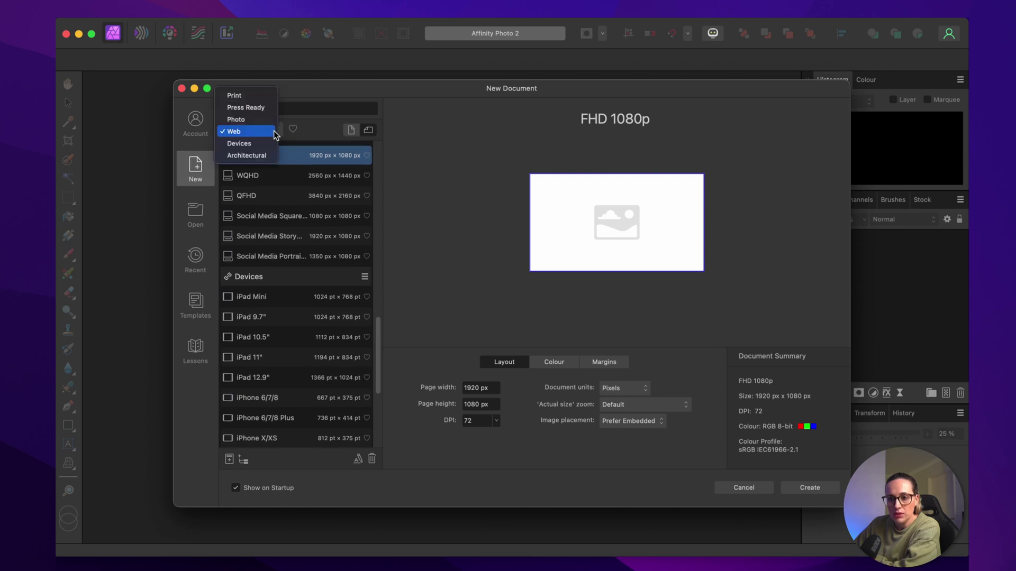
{"action": "left_click", "coordinate": [257, 95]}
{"action": "scroll", "coordinate": [260, 130], "scroll_direction": "down", "scroll_amount": 4}
{"action": "left_click", "coordinate": [259, 129]}
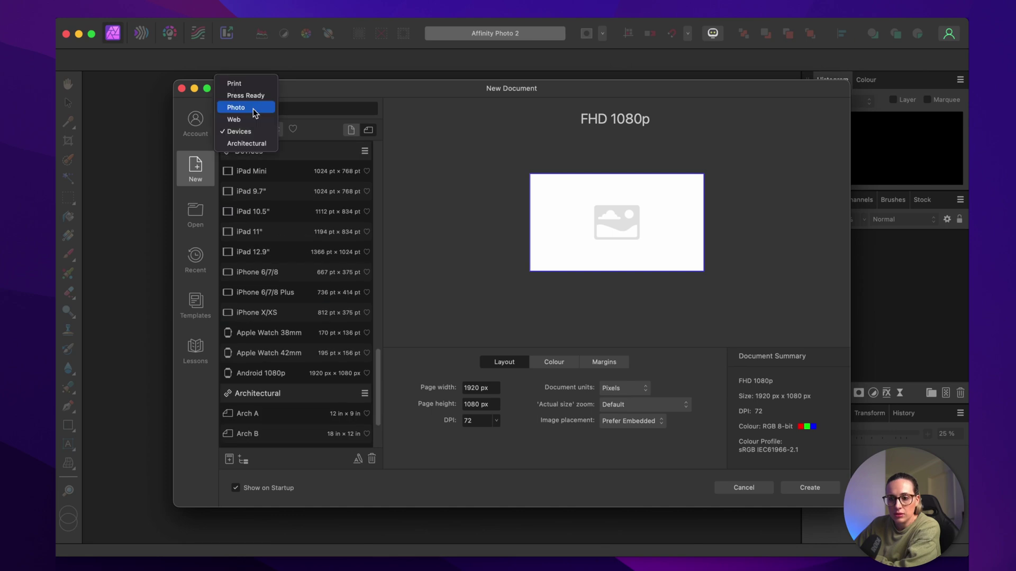
{"action": "left_click", "coordinate": [533, 411]}
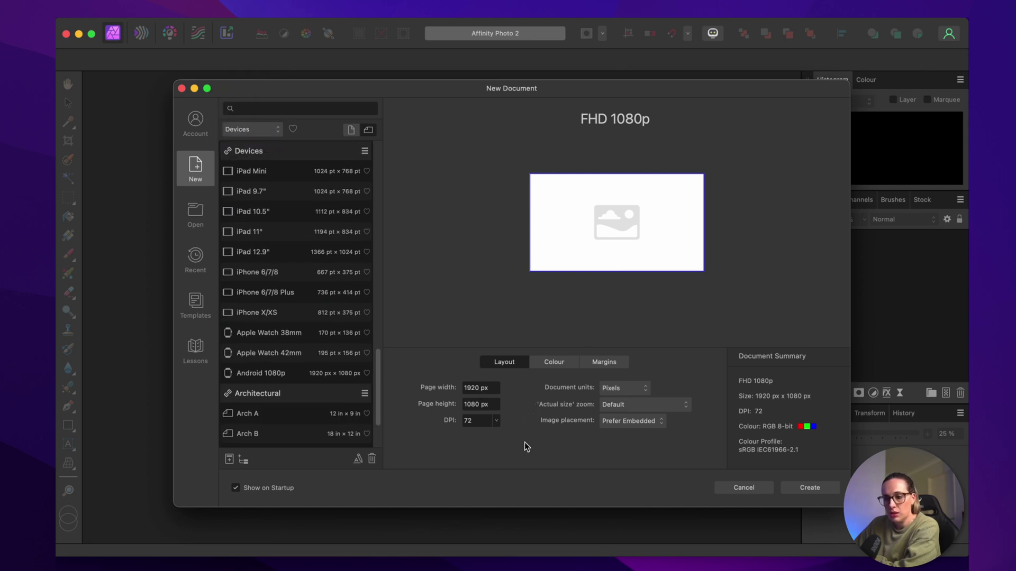
Close the New Document window without creating a document.
{"action": "left_click", "coordinate": [810, 488]}
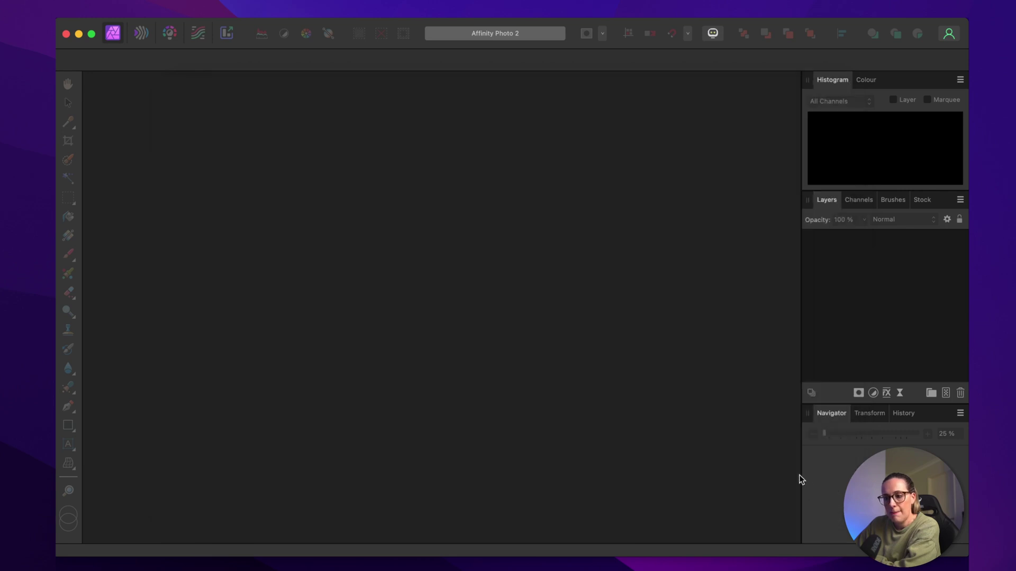